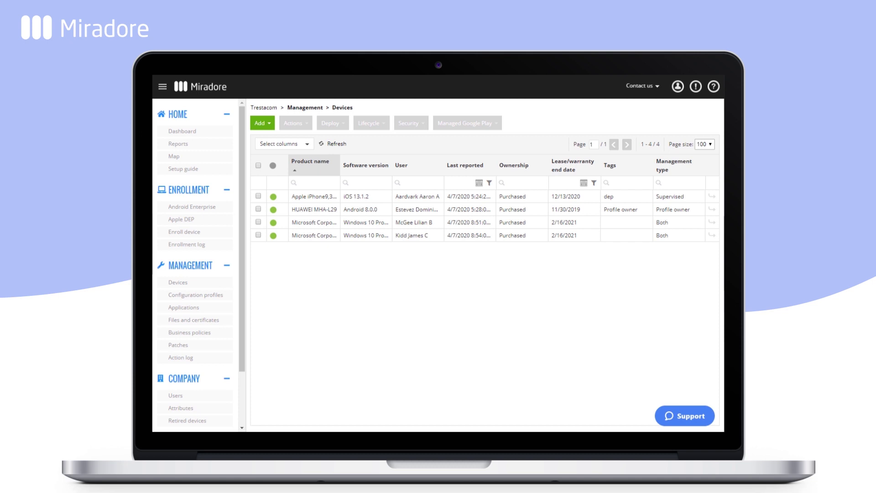
# - Start adding a Windows MSI application named Teams from Management > Applications
pyautogui.click(219, 312)
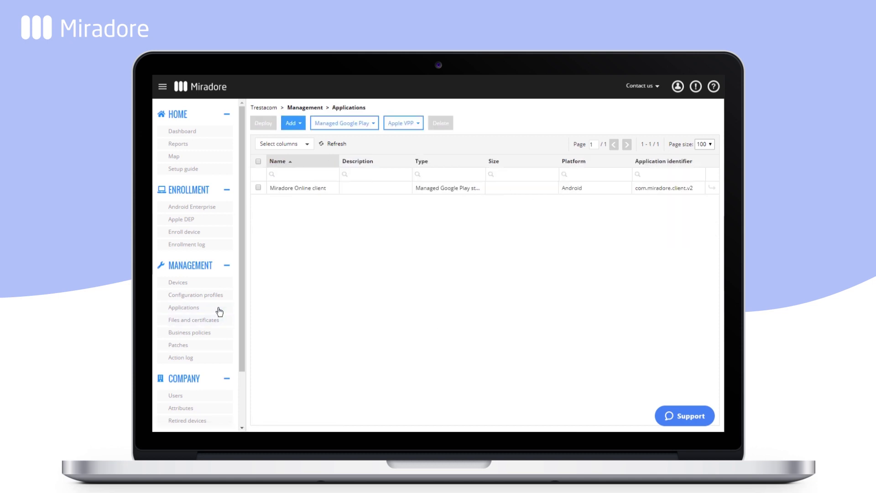
pyautogui.click(298, 129)
pyautogui.click(297, 164)
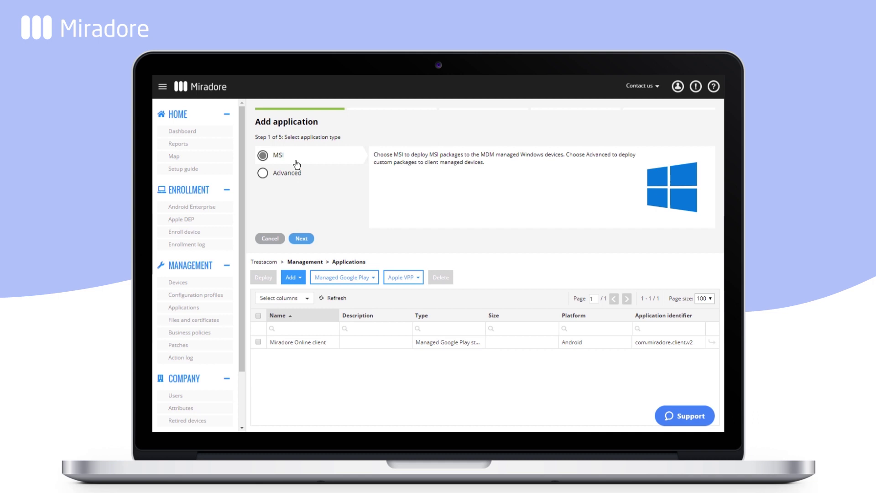
pyautogui.click(303, 238)
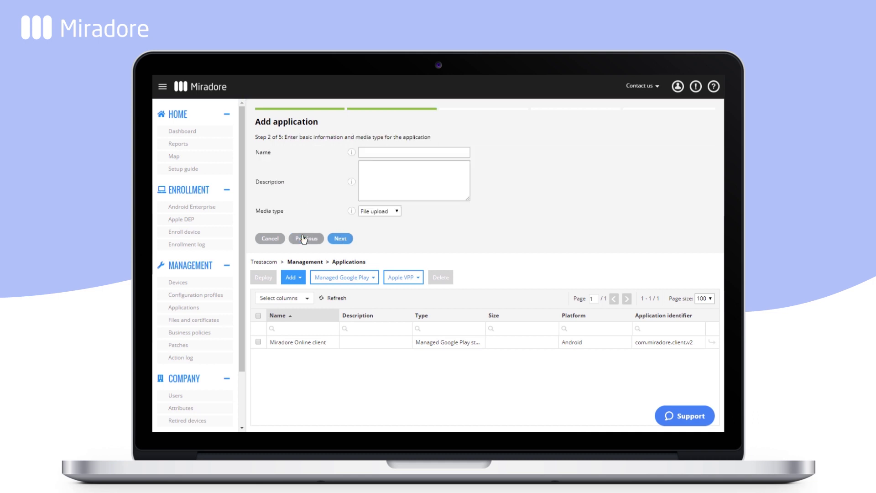
pyautogui.click(382, 150)
pyautogui.write('Teams')
pyautogui.click(339, 239)
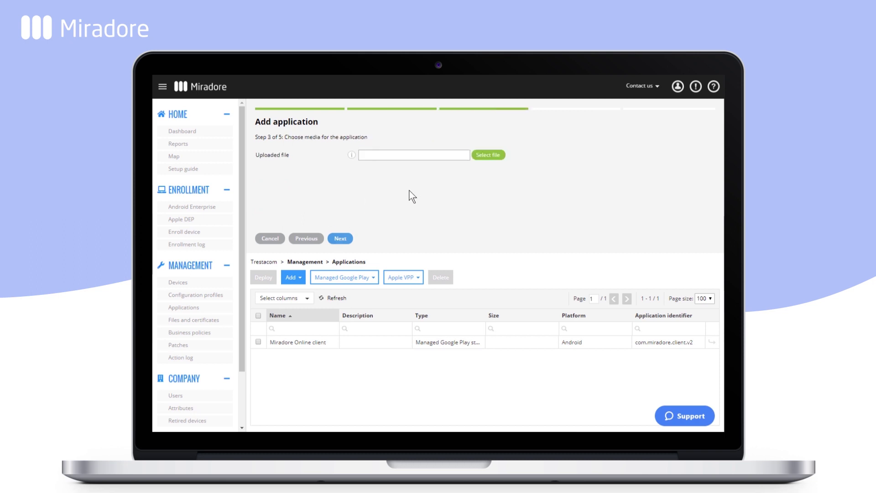
# - Upload Teams_windows_x64.msi and create the Teams Machine-Wide Installer application
pyautogui.click(486, 156)
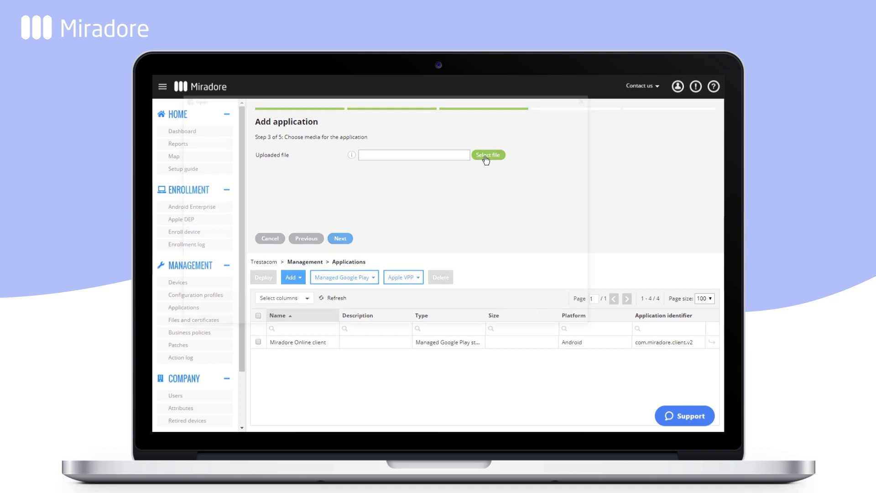
pyautogui.click(325, 157)
pyautogui.doubleClick(325, 156)
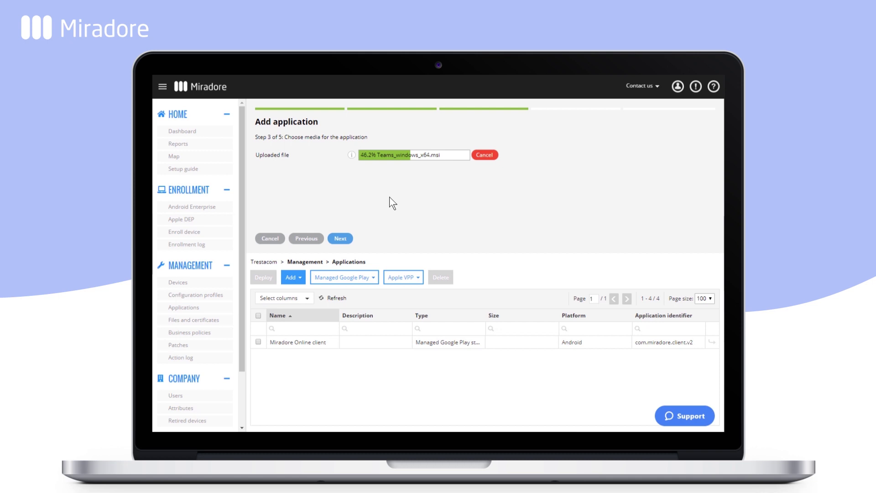
pyautogui.click(338, 233)
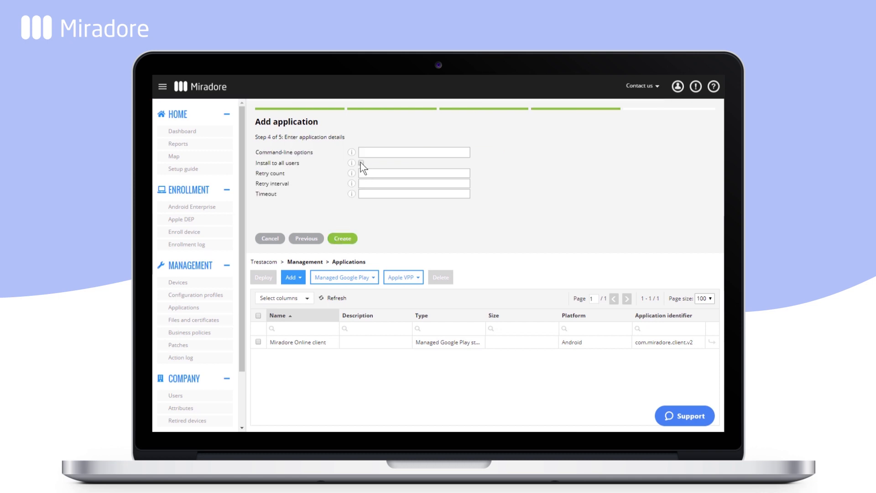
pyautogui.click(349, 238)
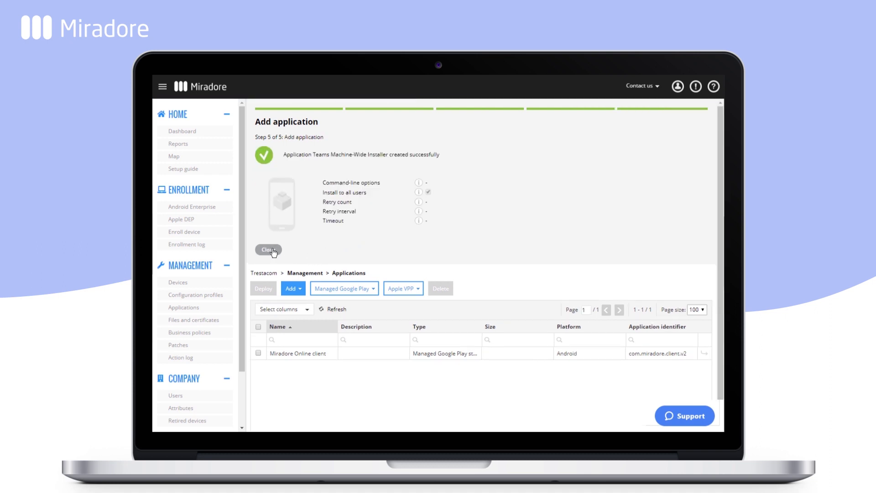
pyautogui.click(272, 250)
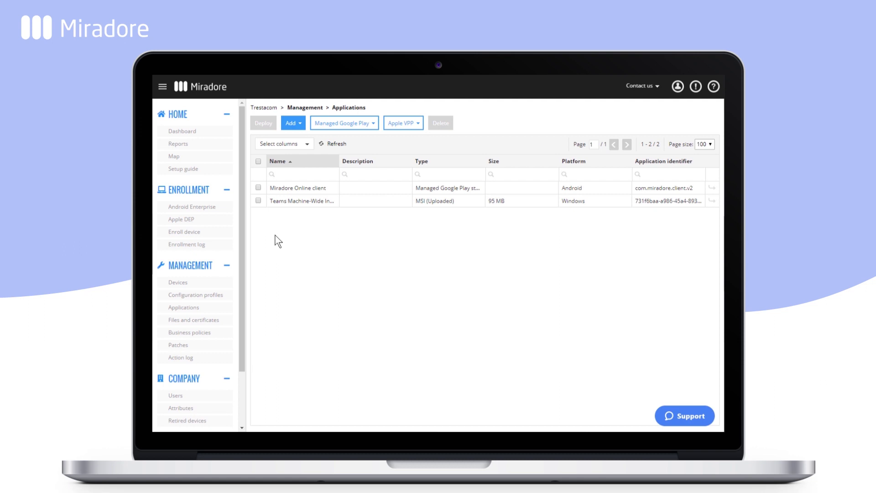
# - Begin adding an Android application using the Managed Google Play store type
pyautogui.click(291, 122)
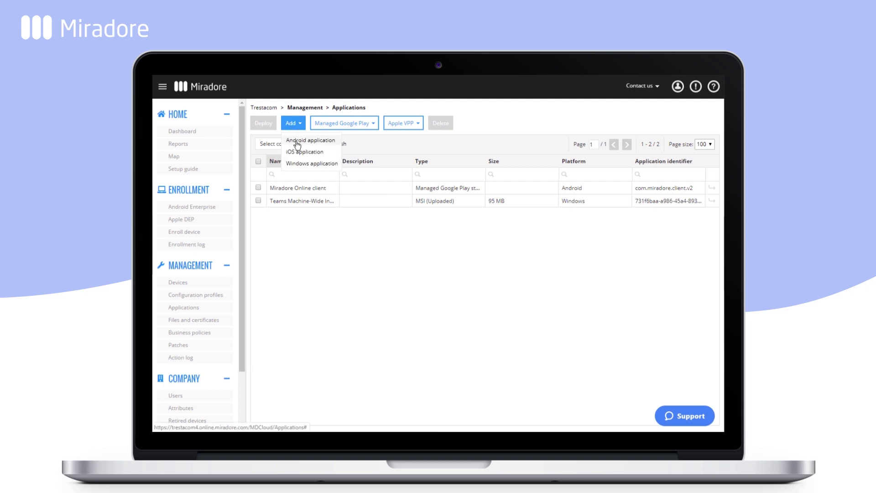
pyautogui.click(297, 140)
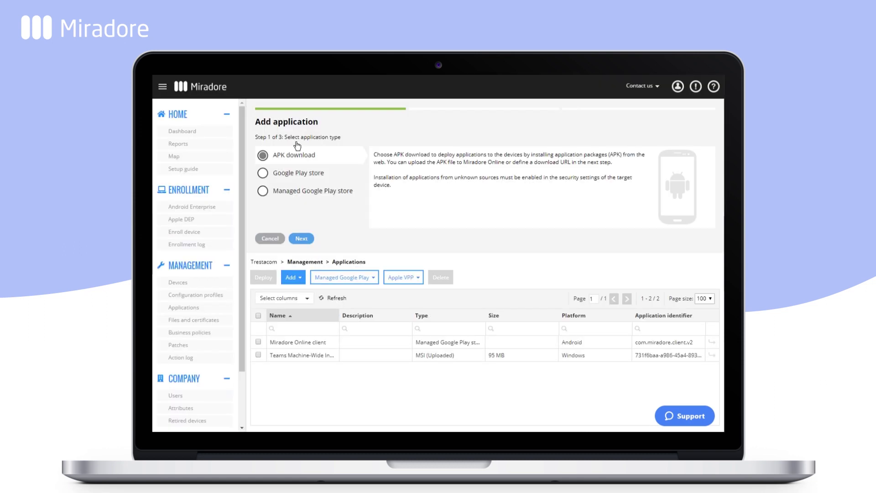
pyautogui.click(292, 190)
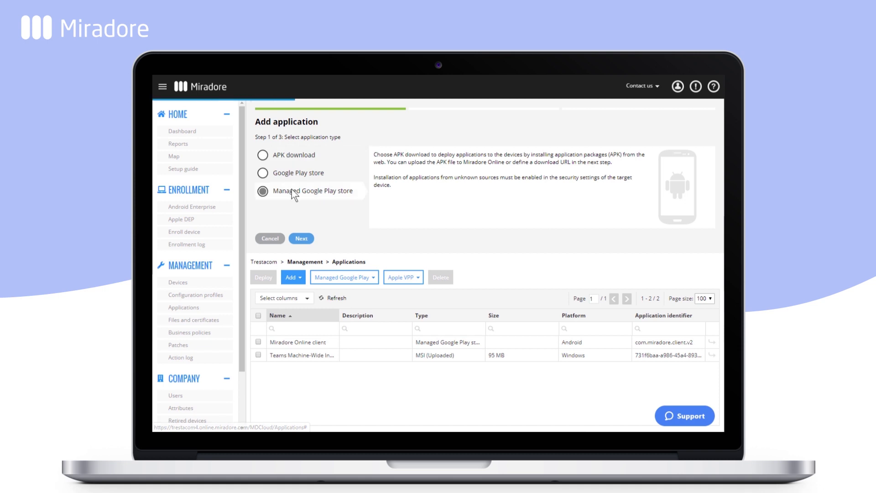
pyautogui.click(300, 238)
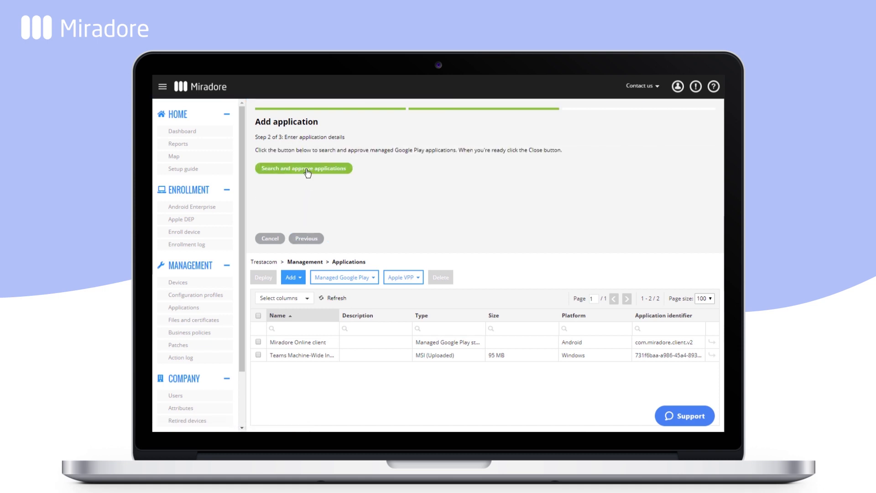
# - Search managed Google Play for 'teams' and approve Microsoft Teams, keeping it approved on permission changes
pyautogui.click(307, 172)
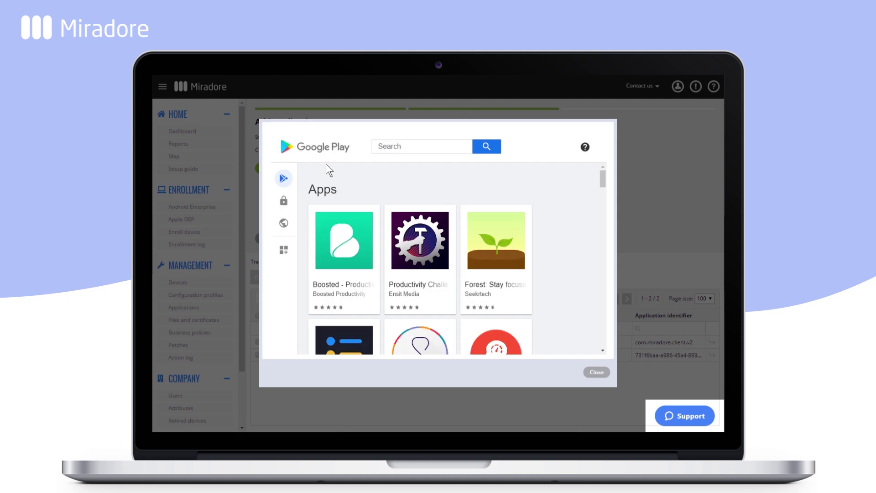
pyautogui.click(395, 141)
pyautogui.write('teams')
pyautogui.press('Return')
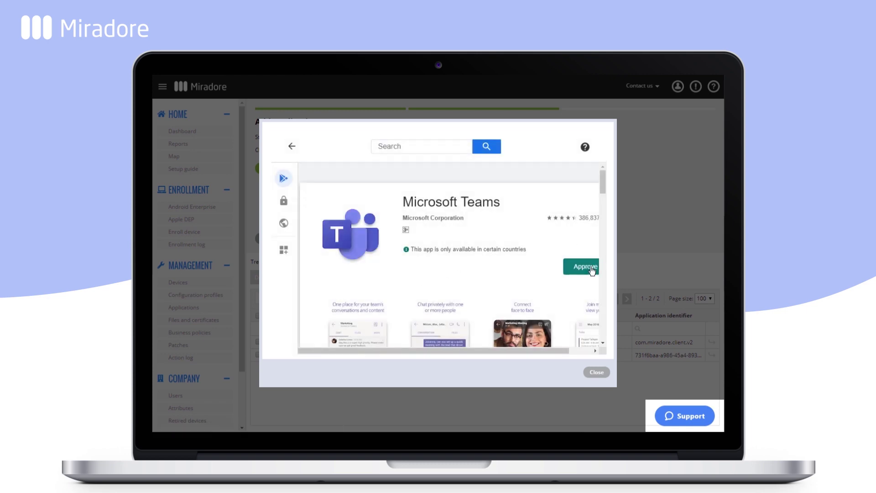
pyautogui.click(590, 271)
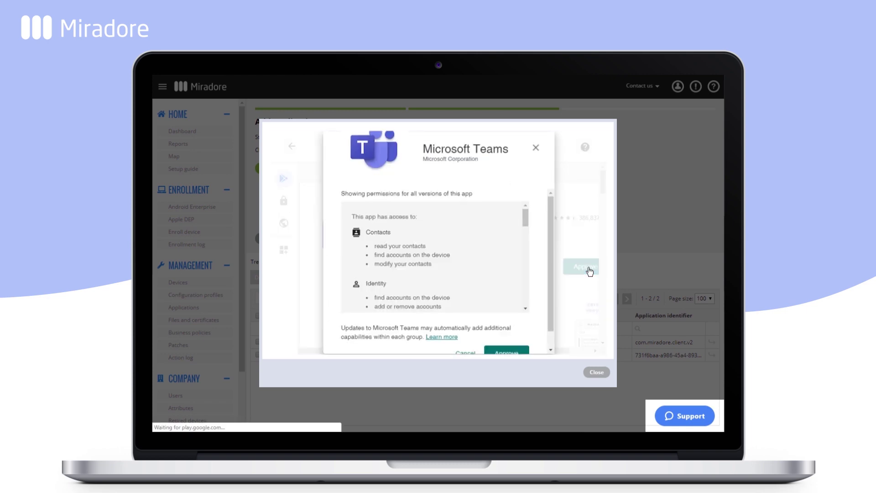
pyautogui.click(508, 352)
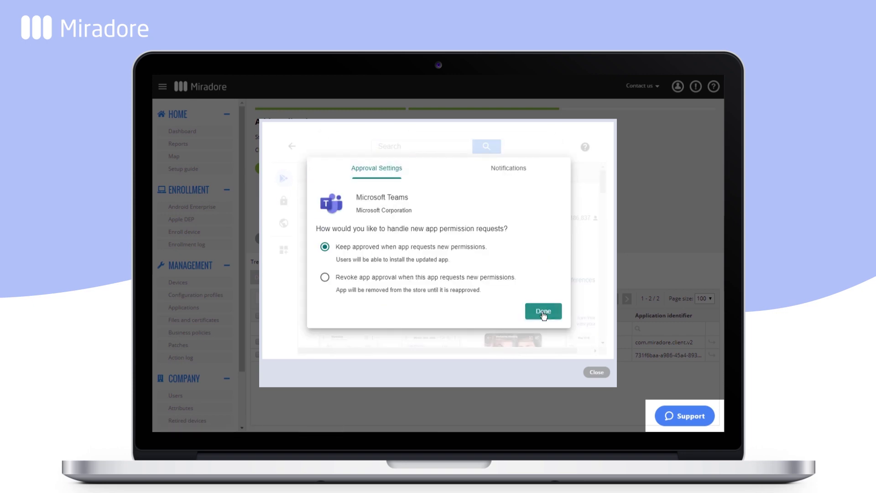
pyautogui.click(542, 311)
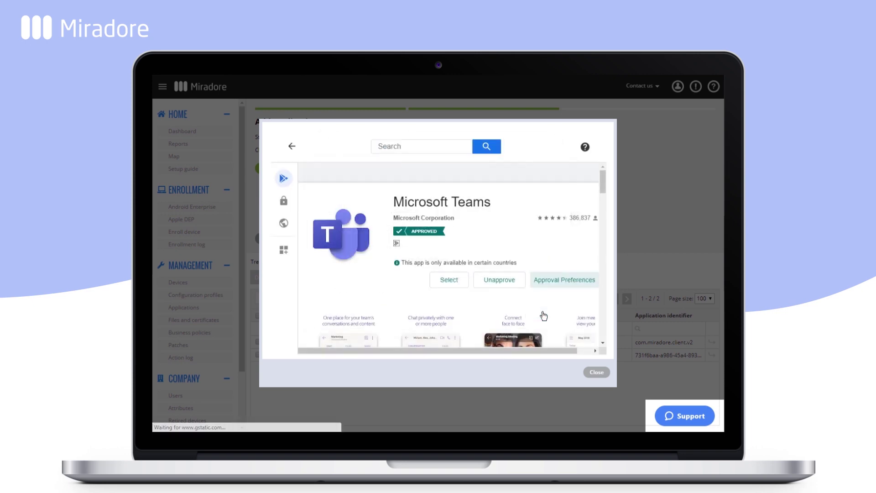
pyautogui.click(597, 372)
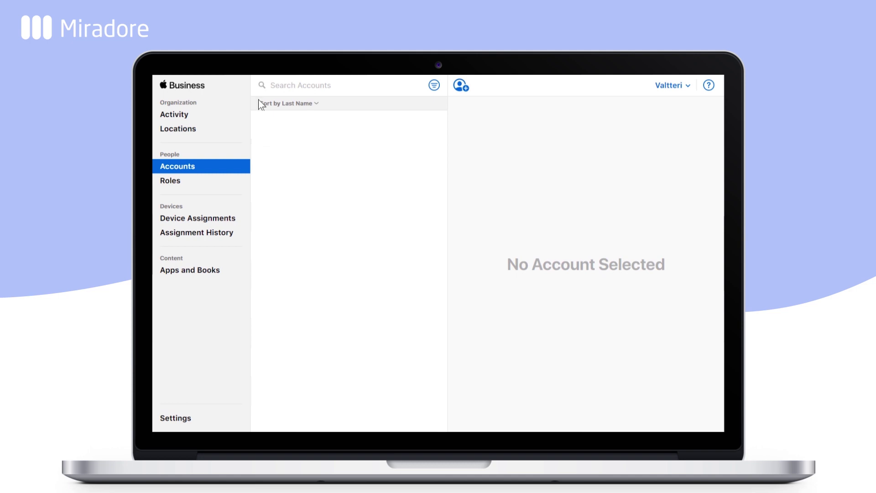
# - Search Apple Business Manager's Apps and Books catalogue for 'teams'
pyautogui.click(198, 268)
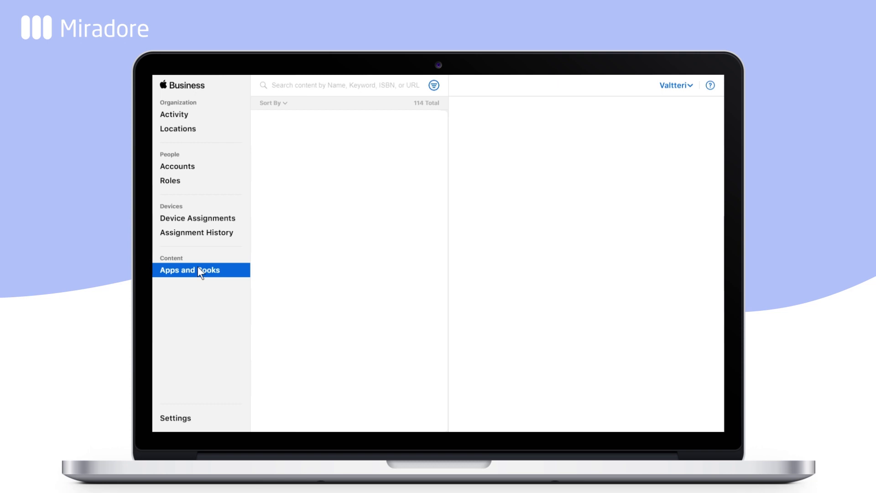
pyautogui.click(300, 82)
pyautogui.write('teams')
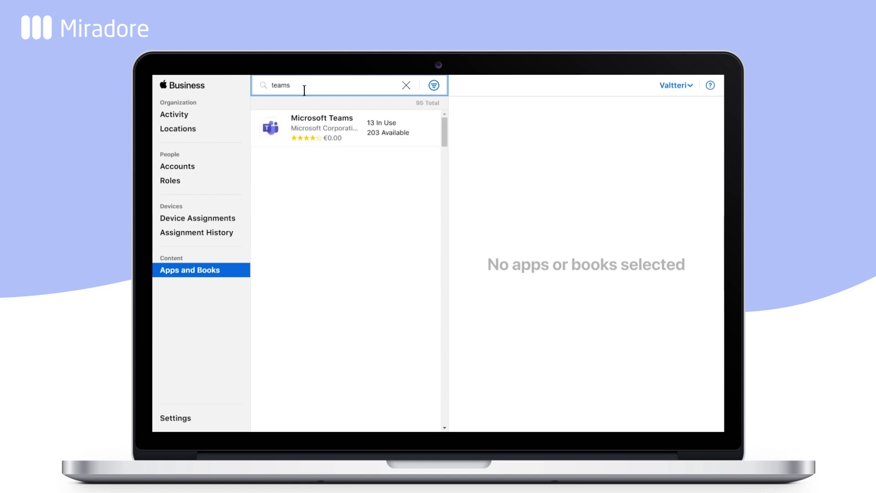
# - Get 50 free Microsoft Teams licences assigned to the Trestacom videos location
pyautogui.click(310, 122)
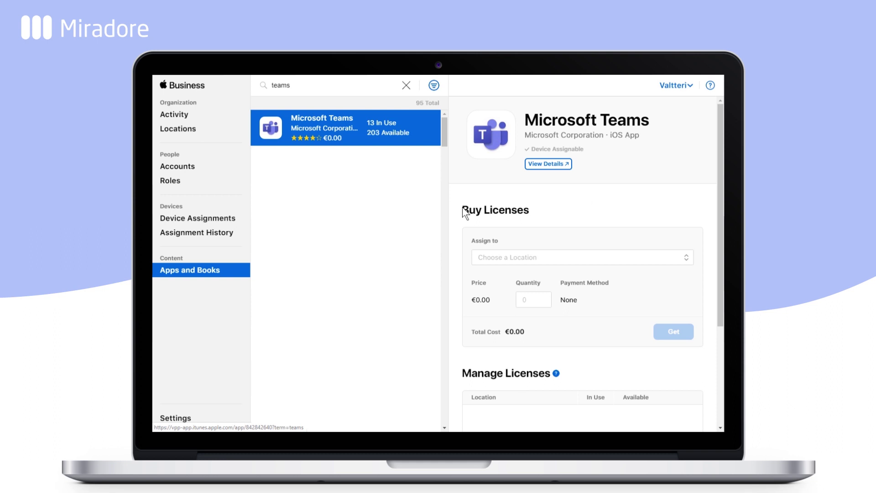
pyautogui.click(536, 256)
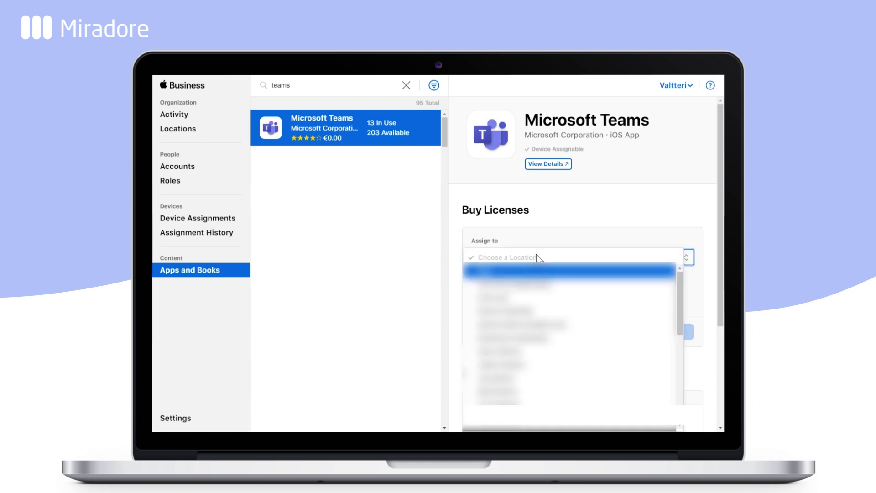
pyautogui.scroll(-3, 570, 360)
pyautogui.click(543, 390)
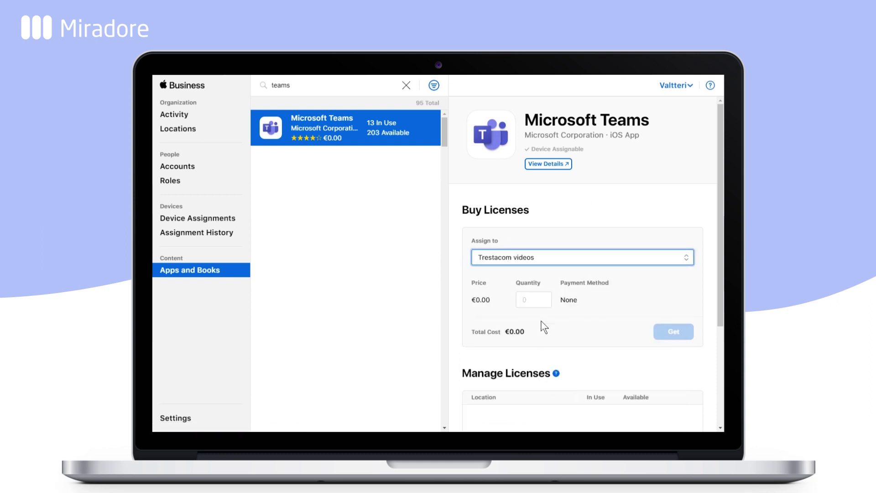
pyautogui.click(532, 301)
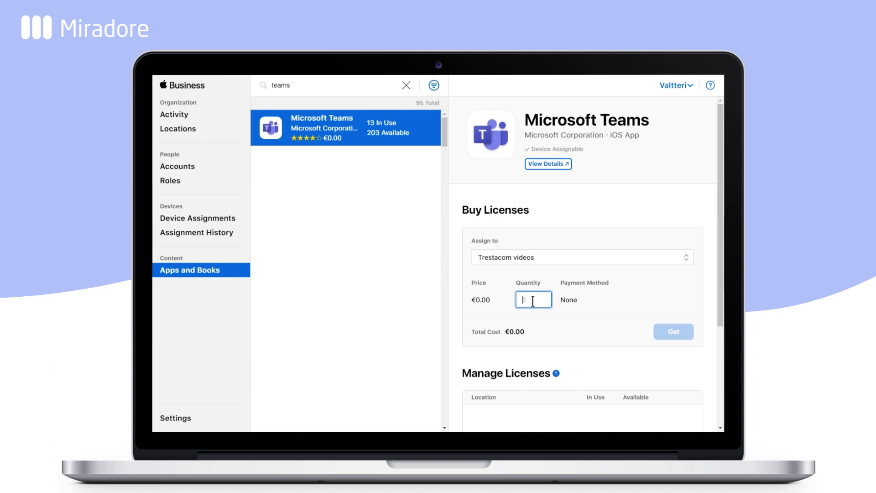
pyautogui.write('50')
pyautogui.click(667, 335)
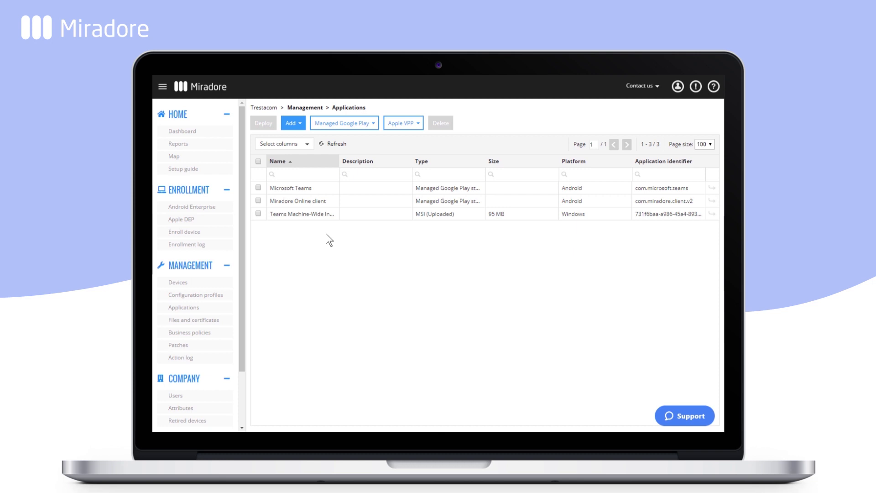
# - Run Apple VPP Update applications to import Microsoft Teams for iOS into Miradore
pyautogui.click(401, 123)
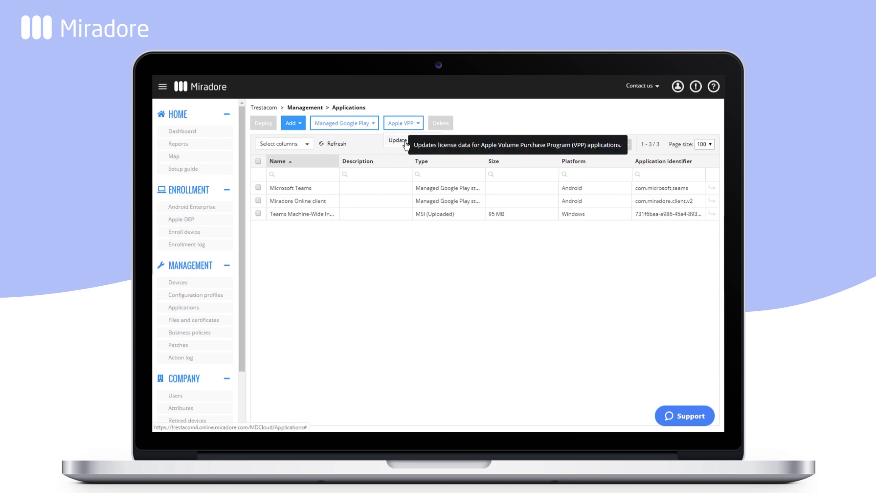
pyautogui.click(406, 143)
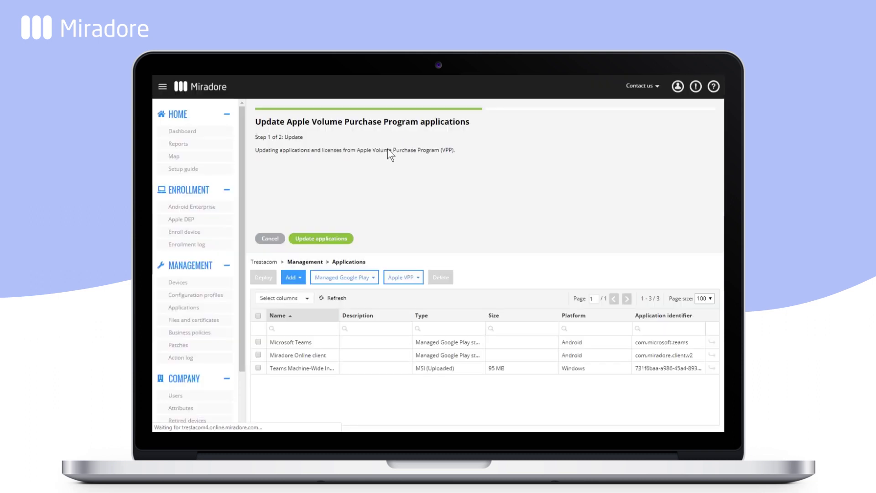
pyautogui.click(325, 241)
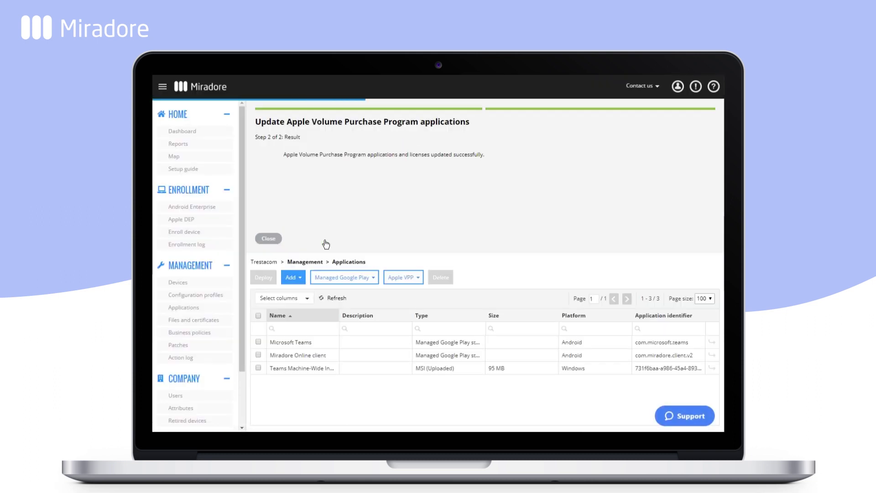
pyautogui.click(269, 239)
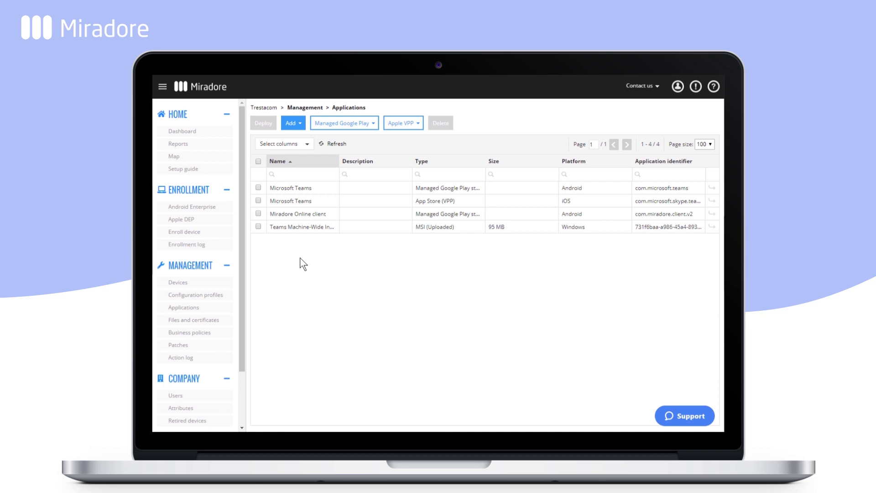
# - Deploy the Teams Machine-Wide Installer to both Windows devices
pyautogui.click(259, 226)
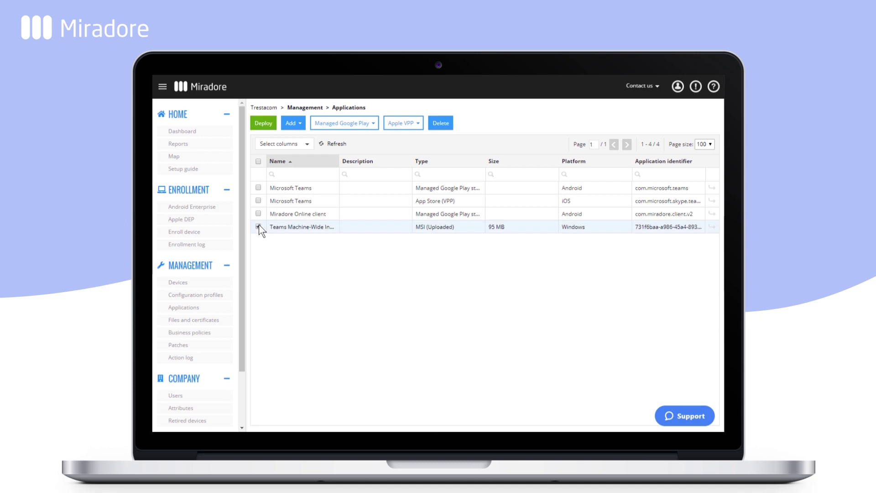
pyautogui.click(264, 123)
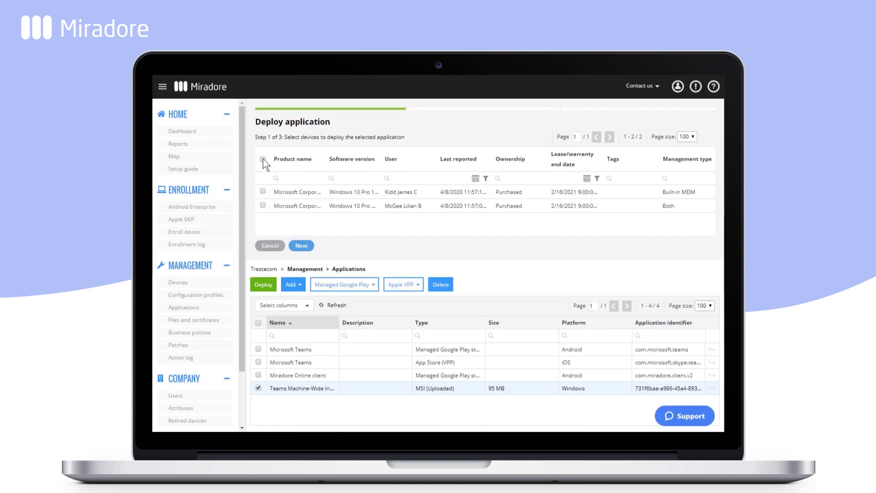
pyautogui.click(263, 158)
pyautogui.click(298, 247)
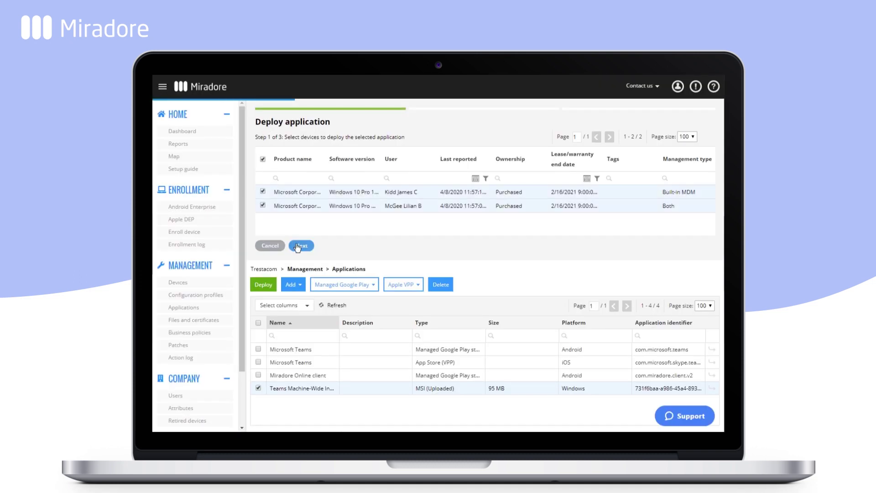
pyautogui.click(338, 258)
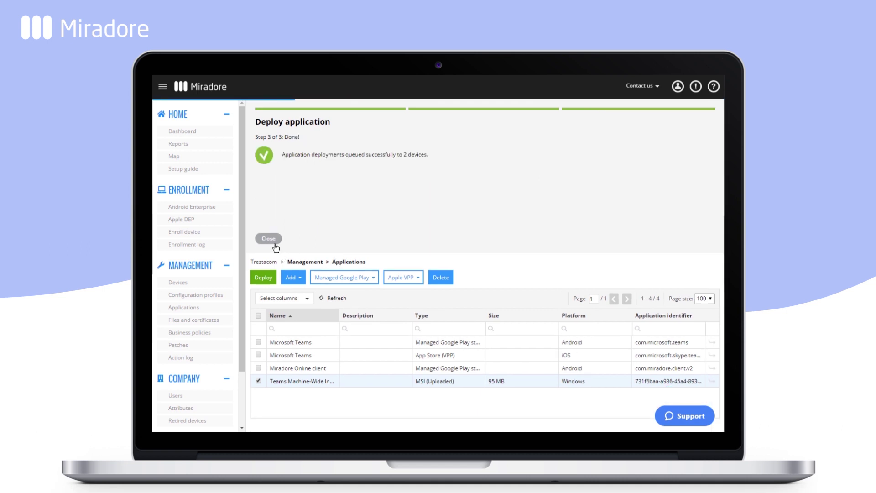
pyautogui.click(275, 243)
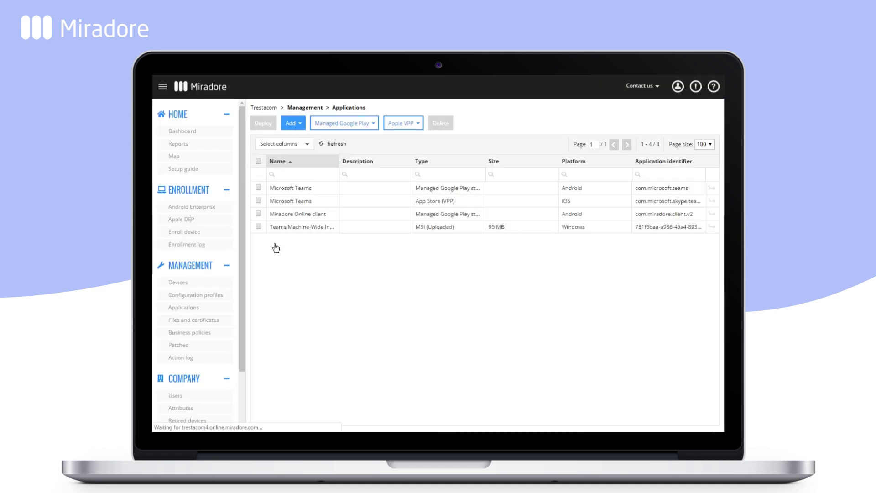
# - Deploy the Microsoft Teams iOS app to the iPhone from the Devices list
pyautogui.click(205, 284)
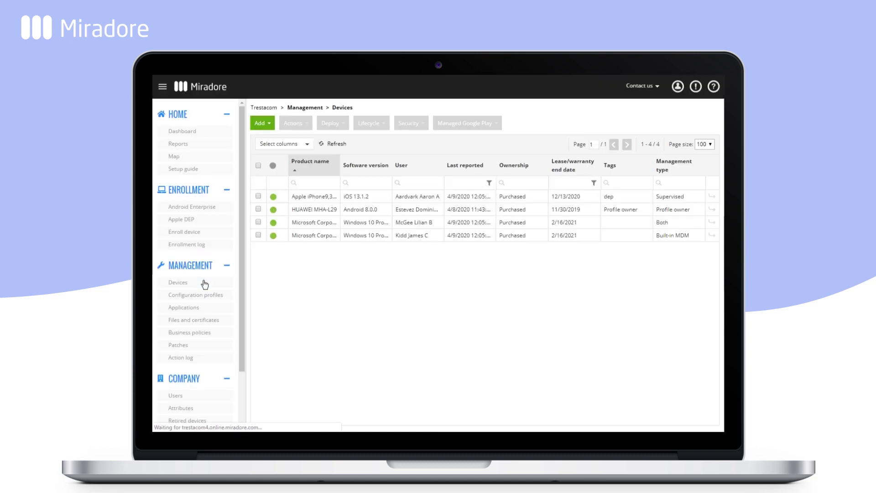
pyautogui.click(258, 197)
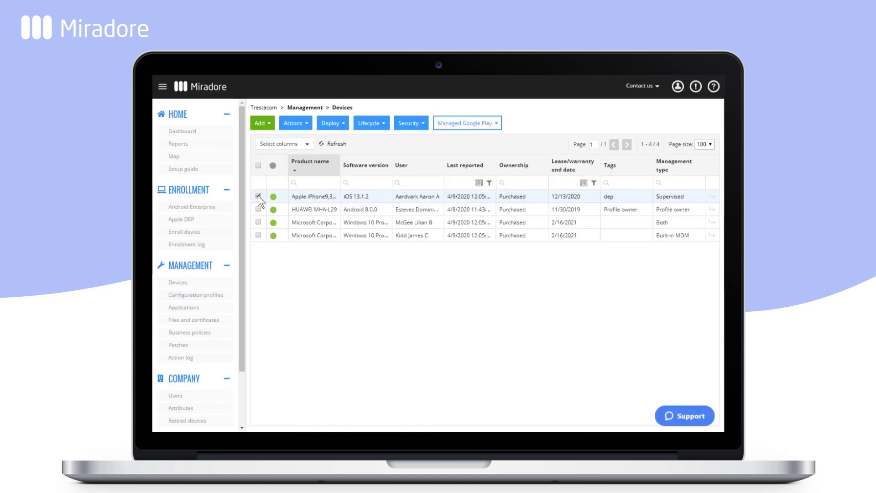
pyautogui.click(330, 123)
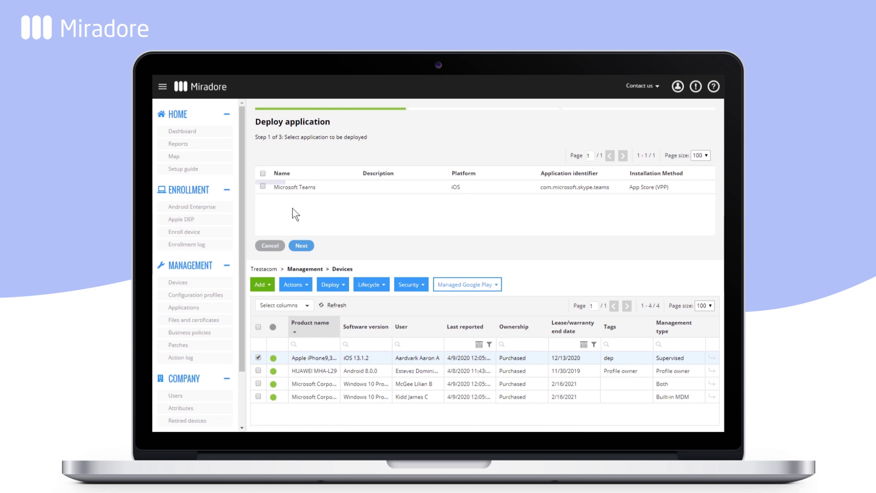
pyautogui.click(298, 247)
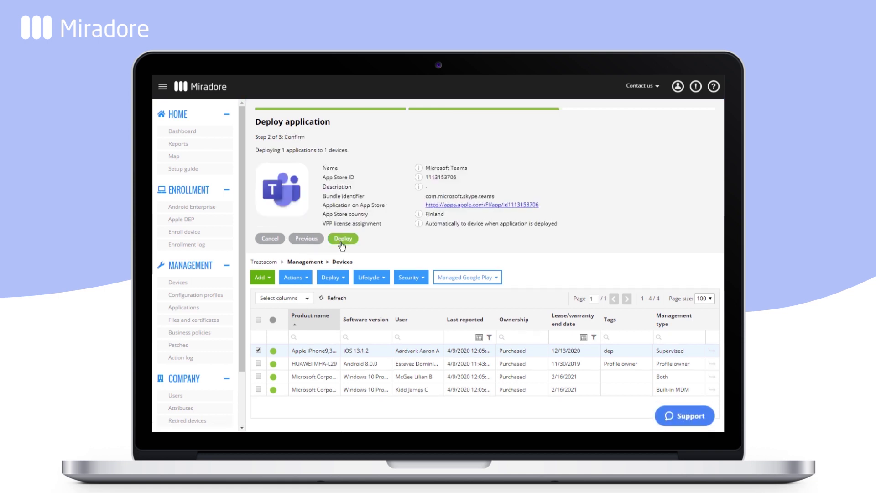
pyautogui.click(341, 237)
pyautogui.click(276, 239)
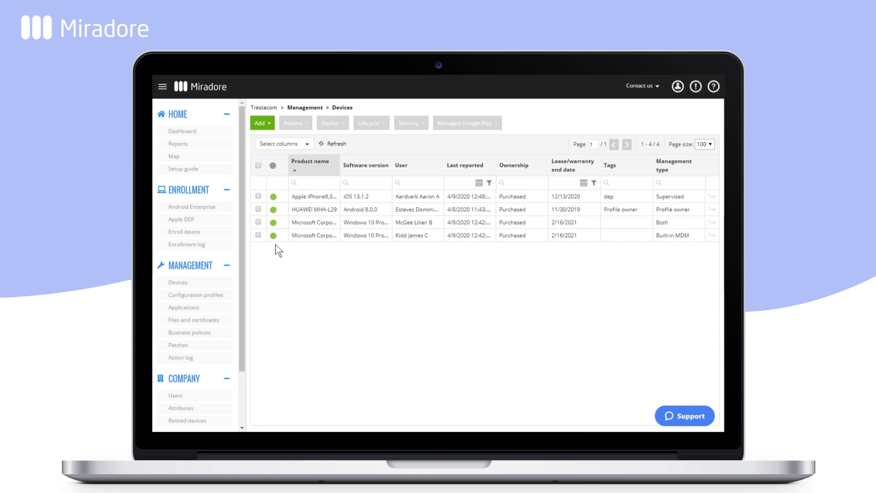
# - Start a new all-devices business policy including the Android, iOS and Windows Teams apps
pyautogui.click(197, 333)
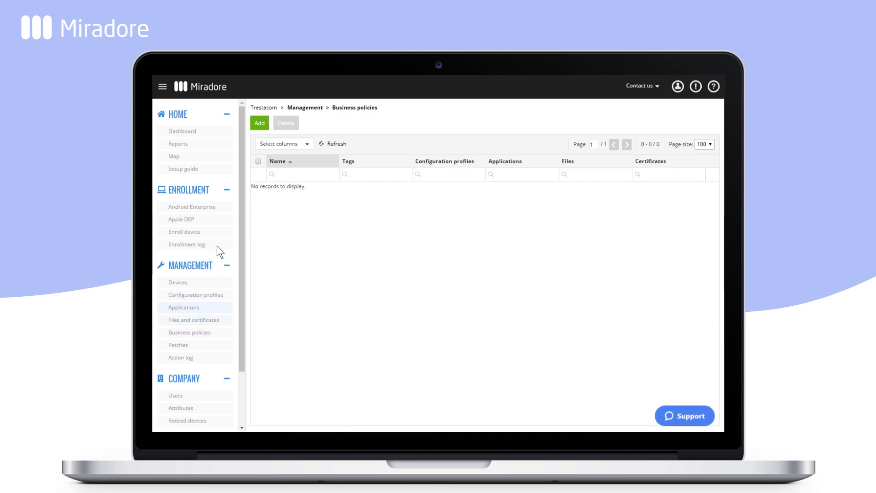
pyautogui.click(259, 123)
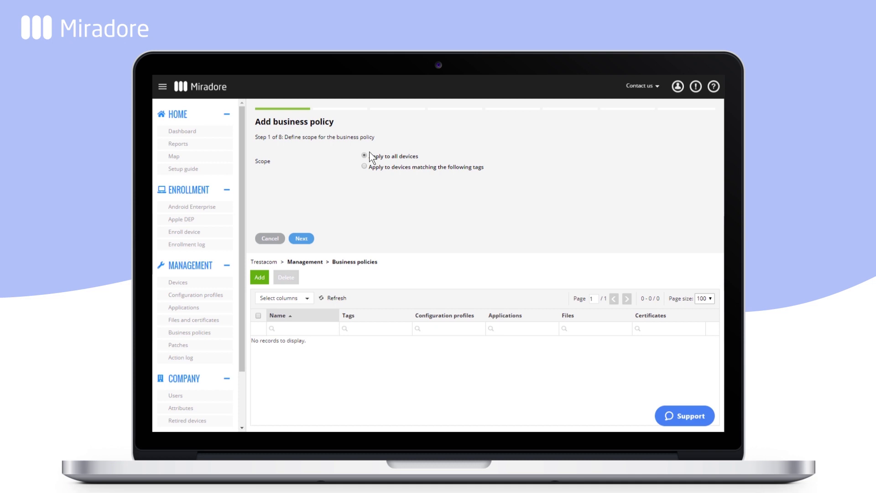
pyautogui.click(308, 238)
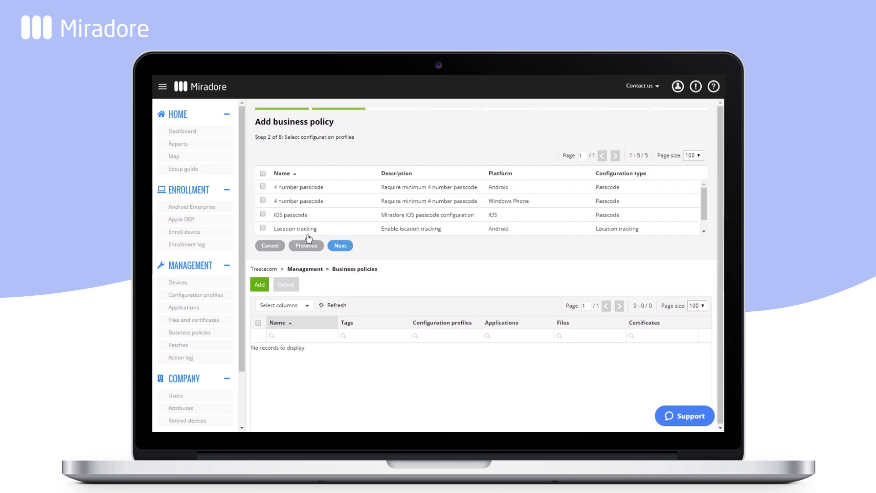
pyautogui.click(332, 246)
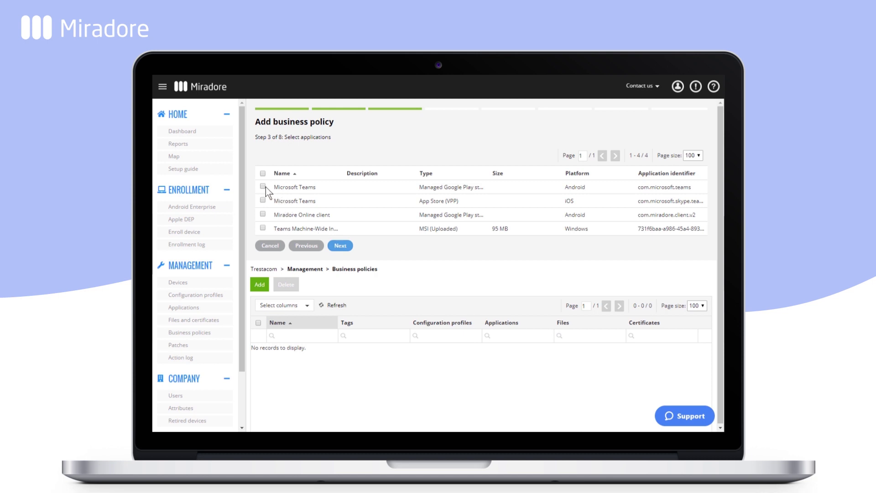
pyautogui.click(263, 187)
pyautogui.click(263, 201)
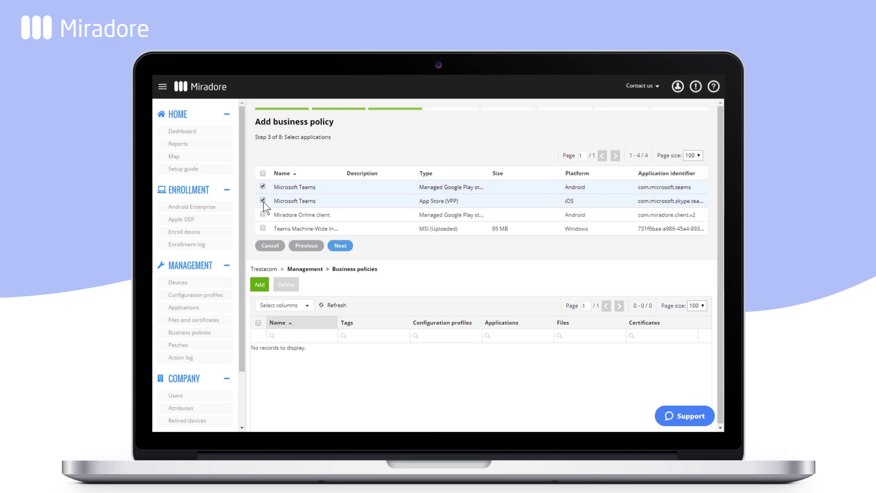
pyautogui.click(263, 228)
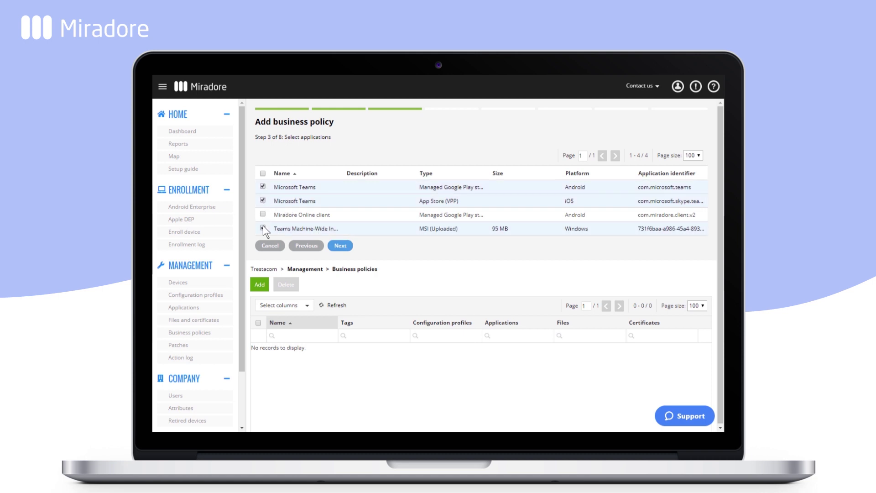
pyautogui.click(341, 245)
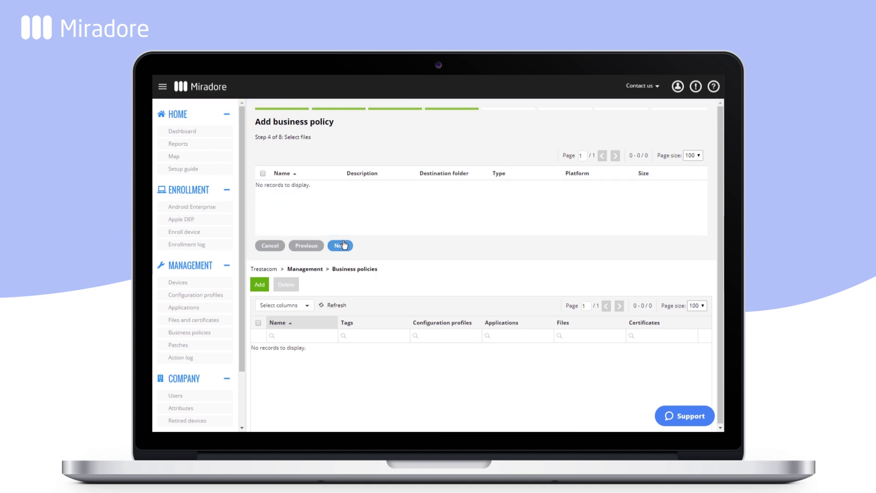
pyautogui.click(341, 246)
pyautogui.click(342, 245)
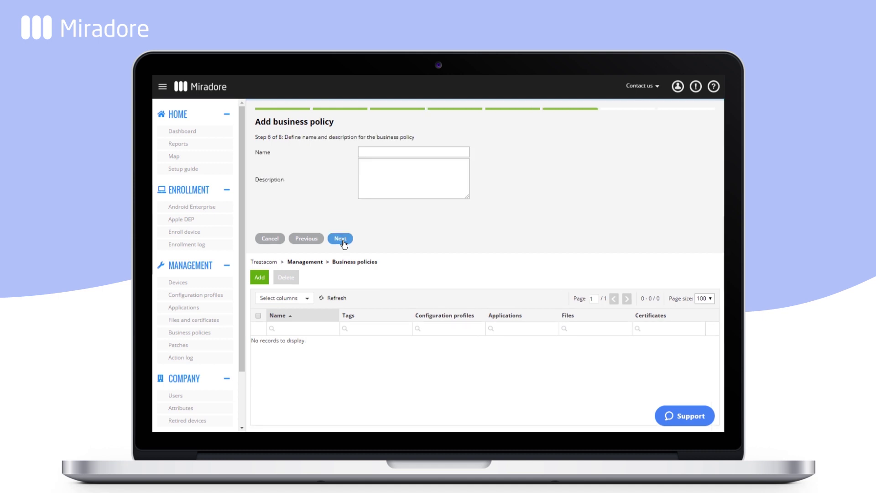
# - Name the policy 'Teams installation' and create it
pyautogui.click(364, 148)
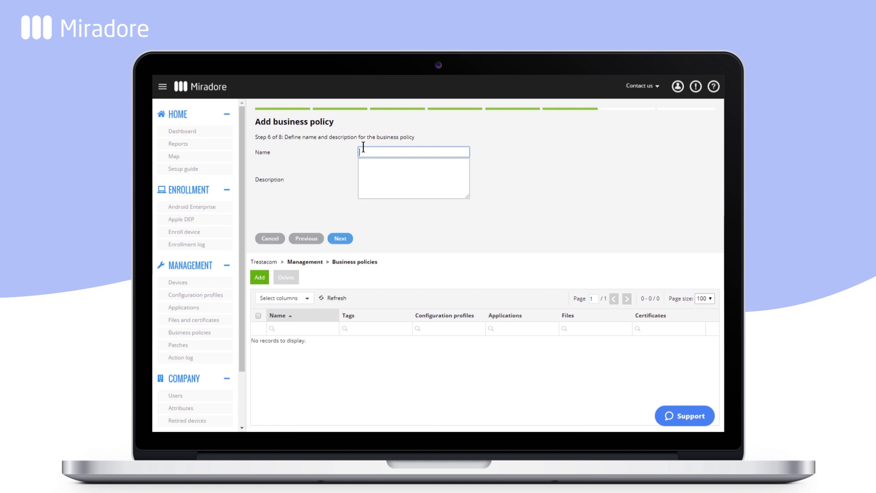
pyautogui.write('Teams installation')
pyautogui.click(342, 239)
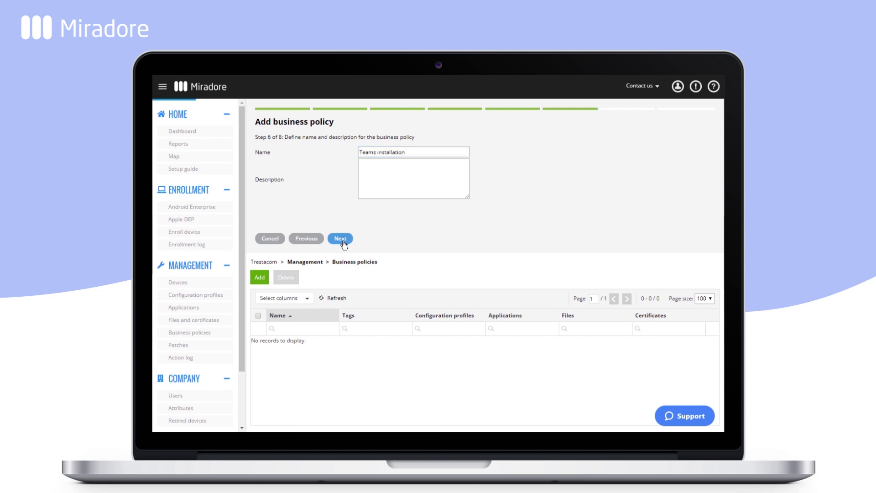
pyautogui.click(342, 239)
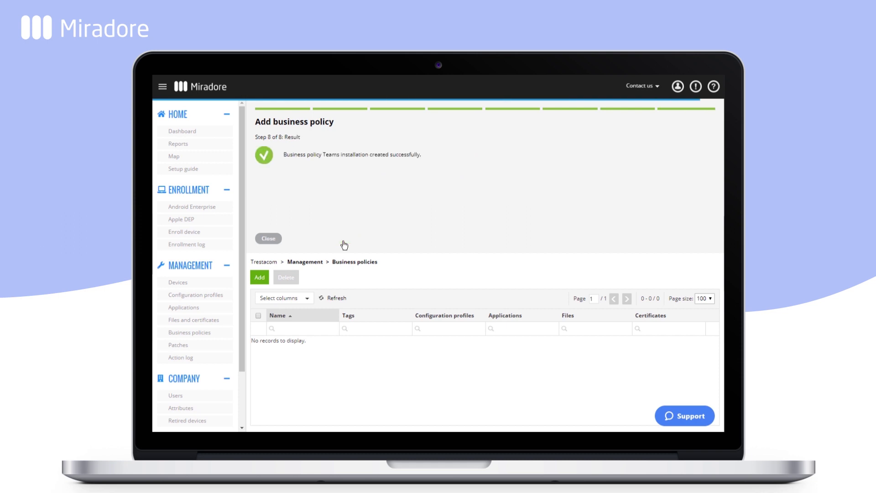
# - Close the business policy result and sign in to Windows 10 from the lock screen
pyautogui.click(276, 241)
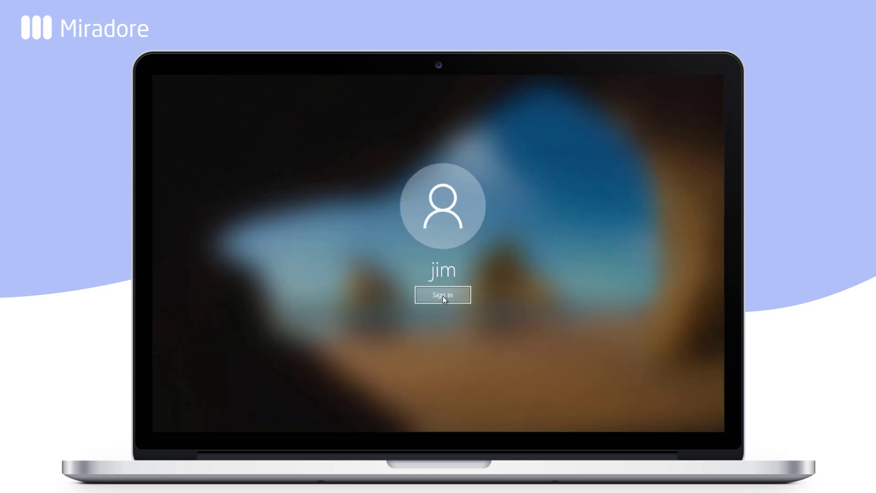
pyautogui.click(442, 296)
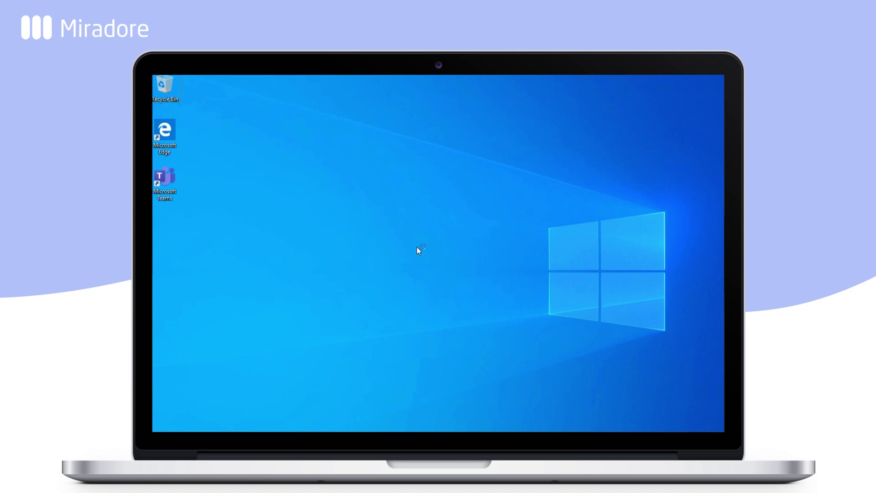
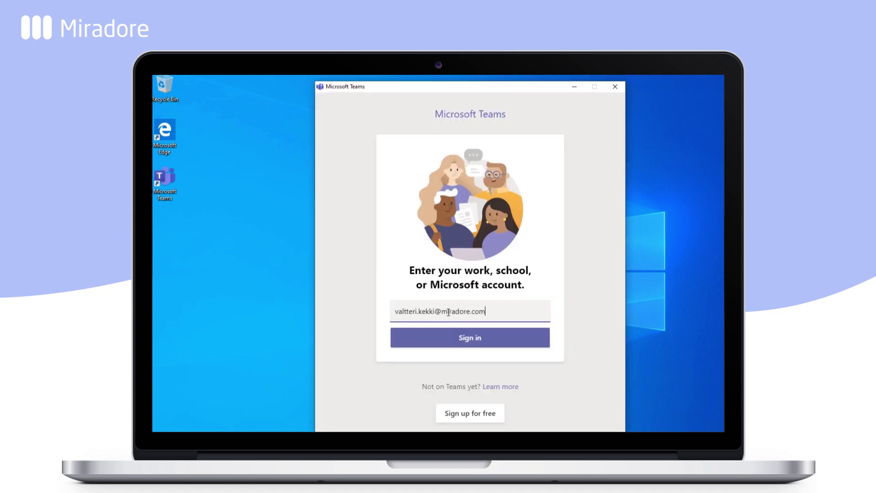
# - Sign in to Teams with the work e-mail as a Work or school account, entering the account password
pyautogui.press('Return')
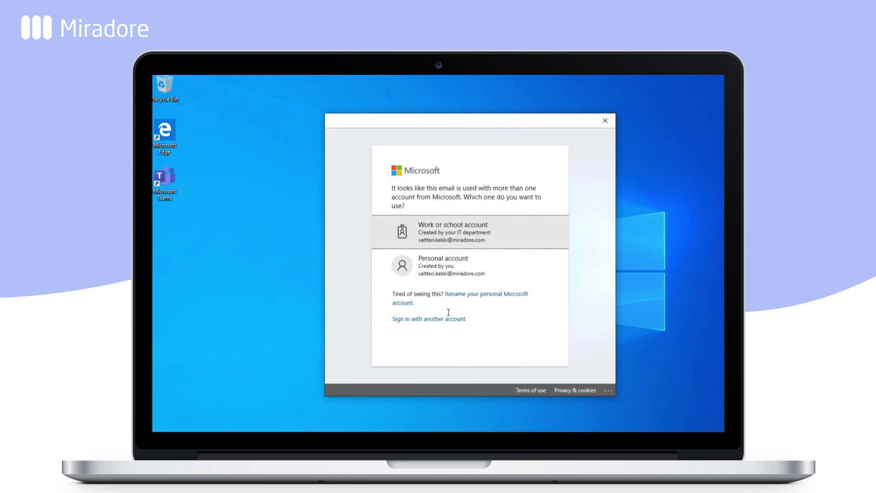
pyautogui.click(463, 238)
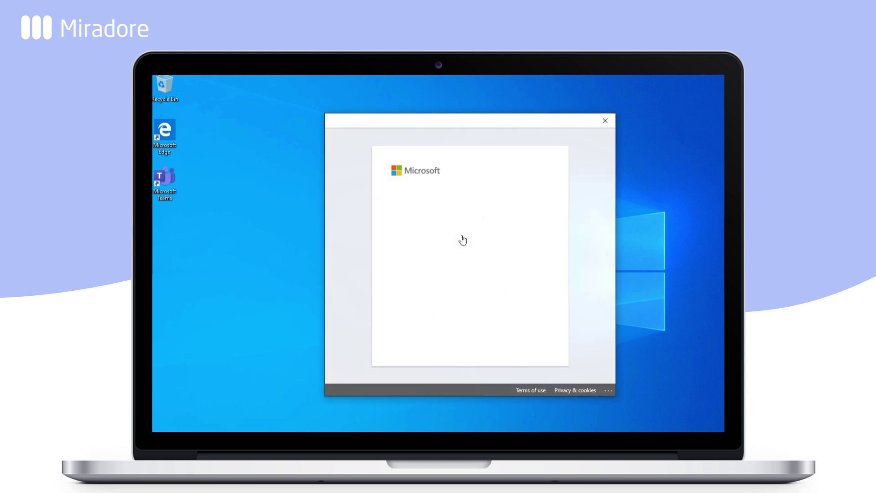
pyautogui.write('*********')
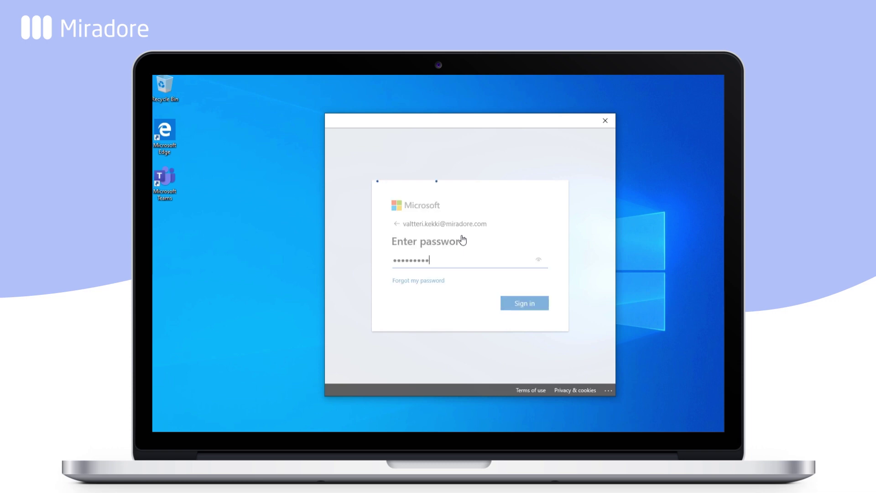